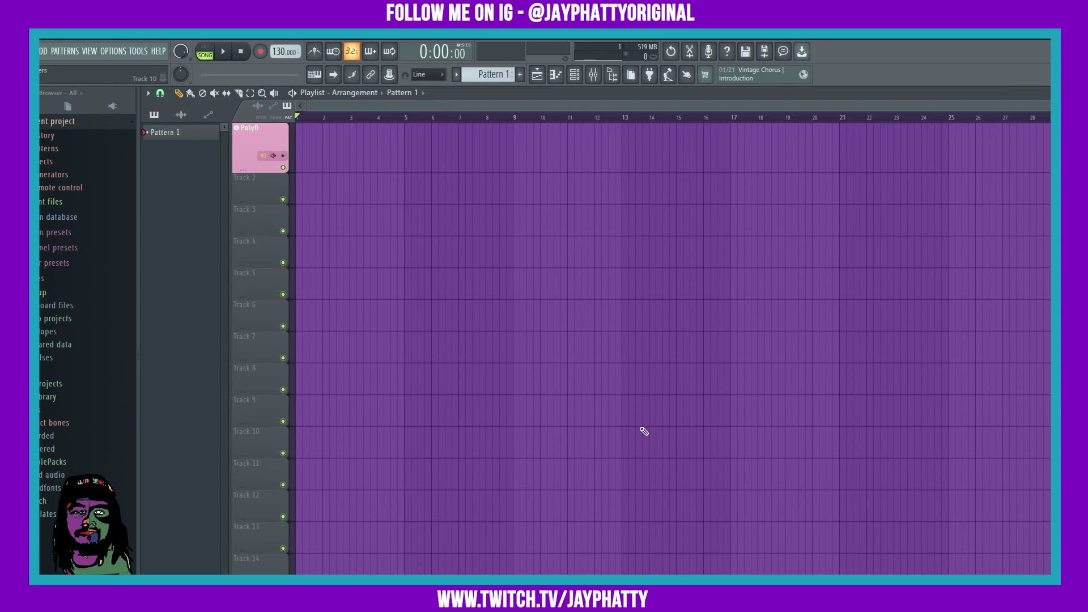
Step: Add a Patcher instrument channel to the Channel rack and arrange its windows
click(572, 78)
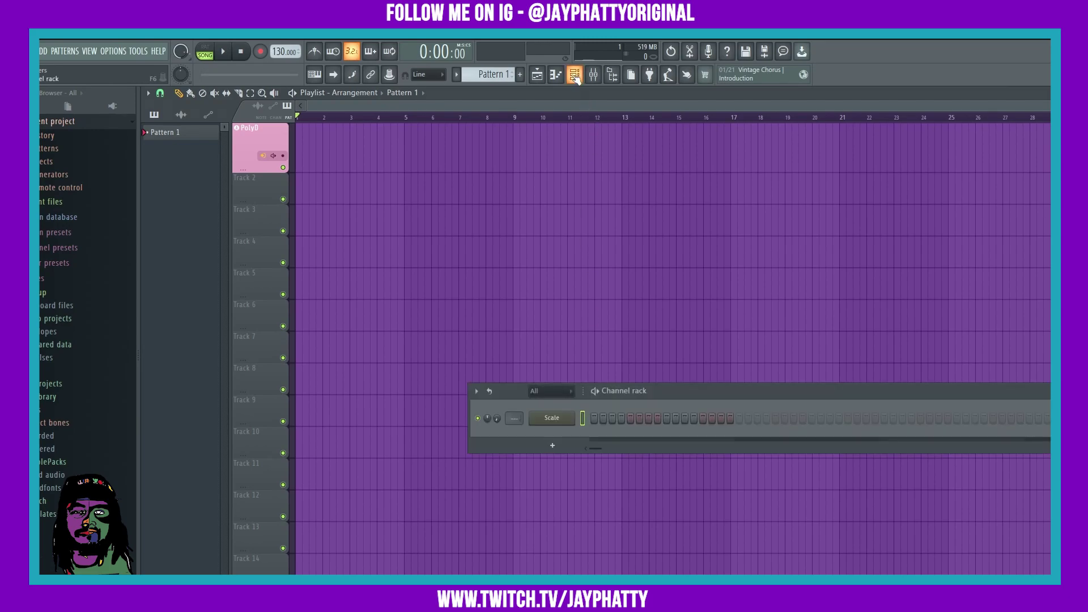
click(554, 447)
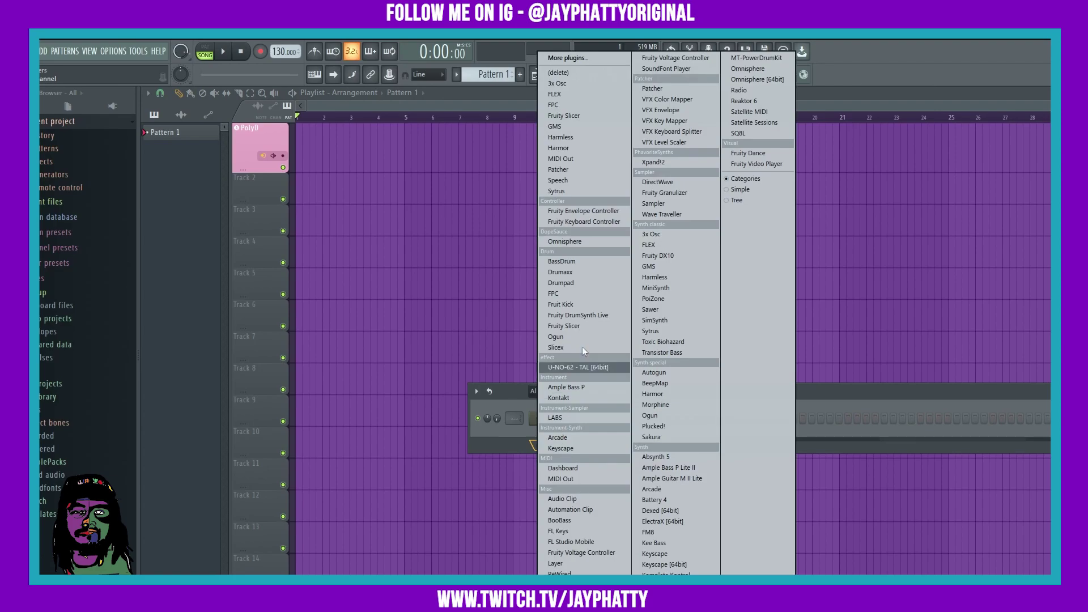
click(560, 169)
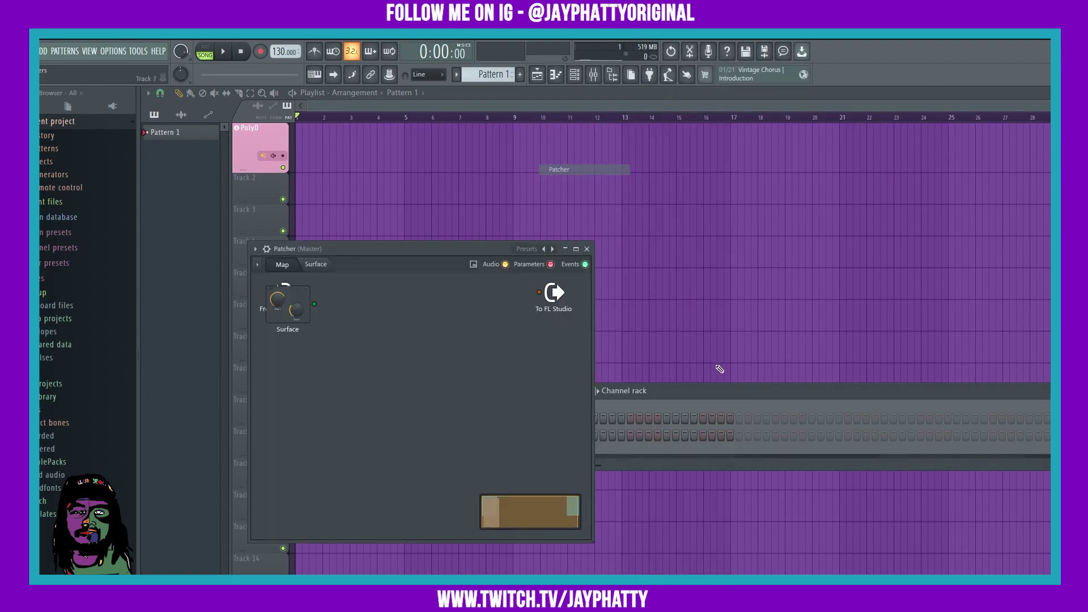
drag(716, 393, 582, 115)
drag(435, 246, 508, 211)
Step: Load the YottaSaw preset from the Patcher's preset menu
click(330, 215)
mouse_move(362, 249)
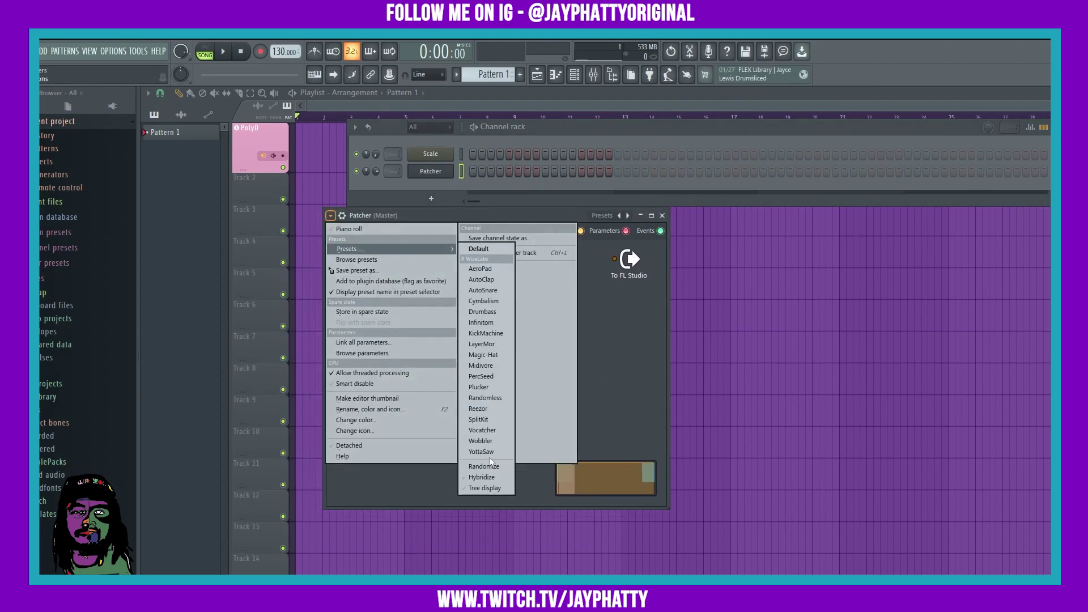
click(480, 452)
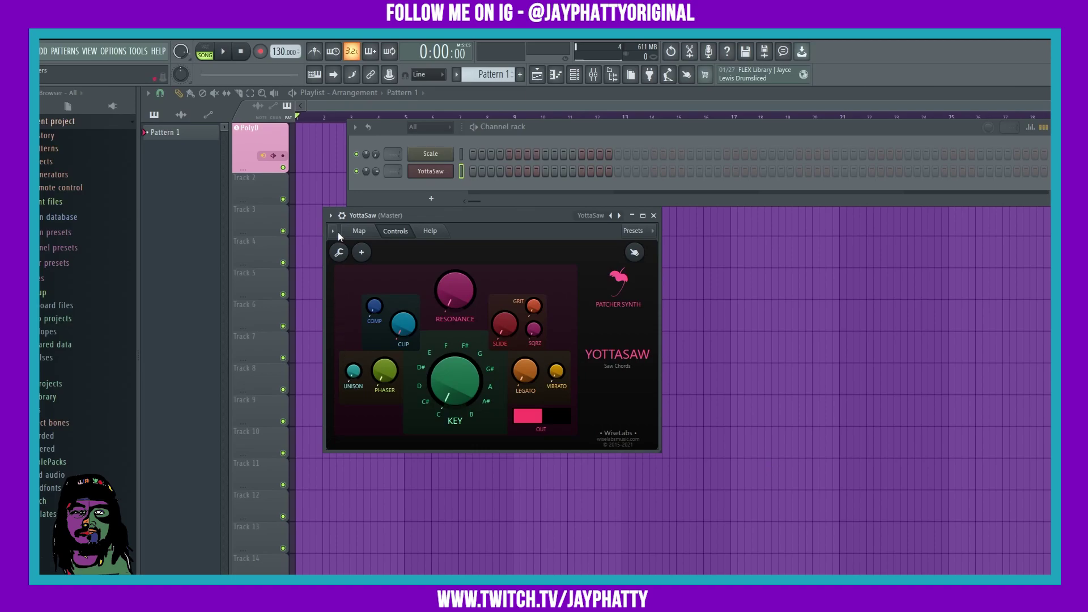
Step: Enable typing keyboard to piano, change YottaSaw's key from C# to E, and open its piano roll
click(314, 74)
drag(450, 392, 450, 348)
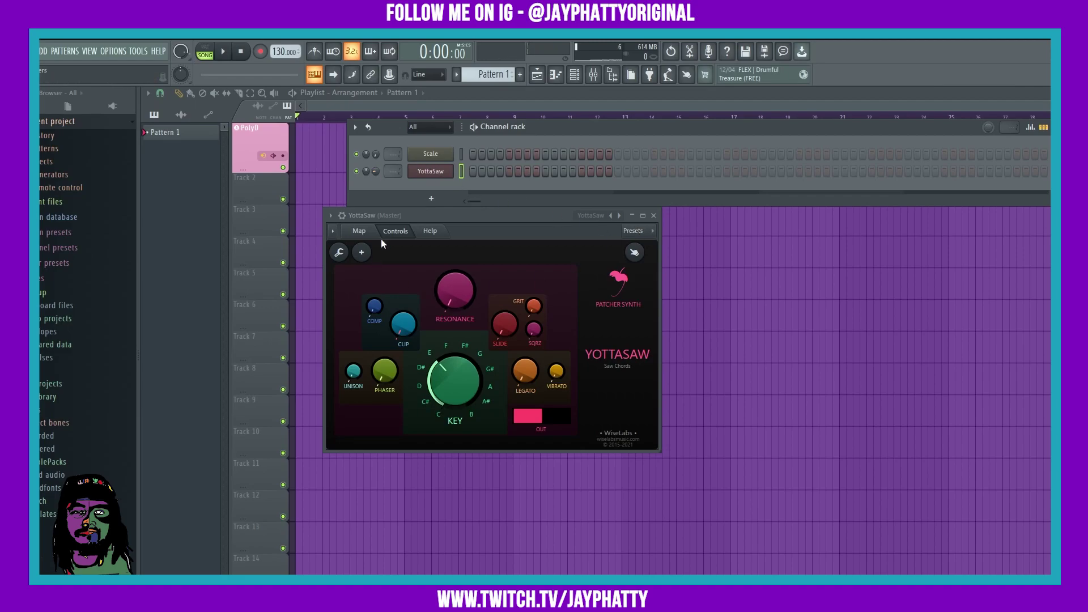
right_click(445, 169)
click(471, 170)
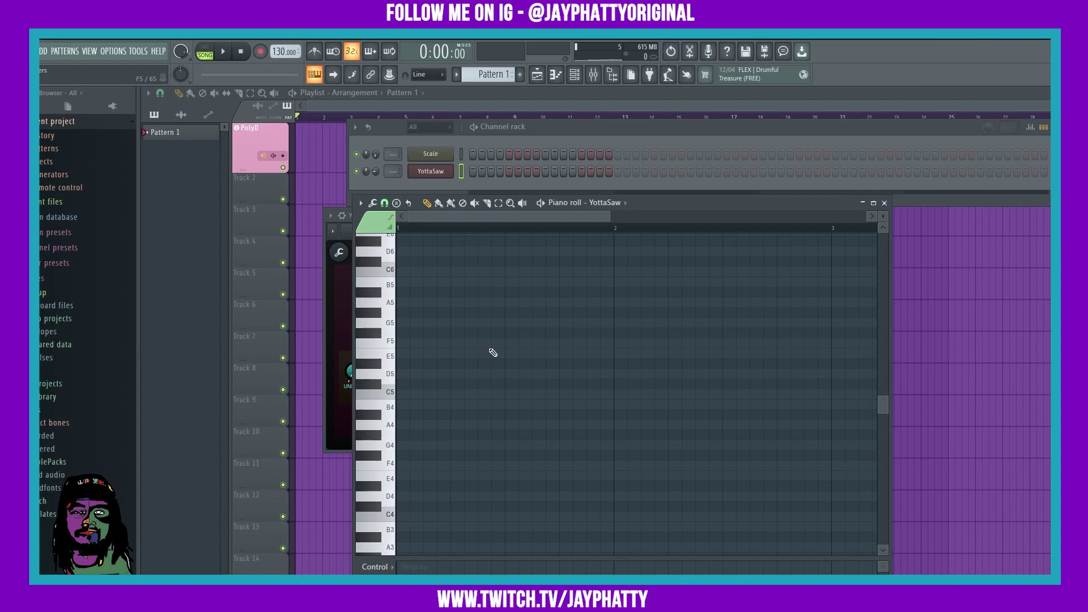
Step: Burn the YottaSaw chords into piano roll notes with Ctrl+V and play them back once
key(ctrl+v)
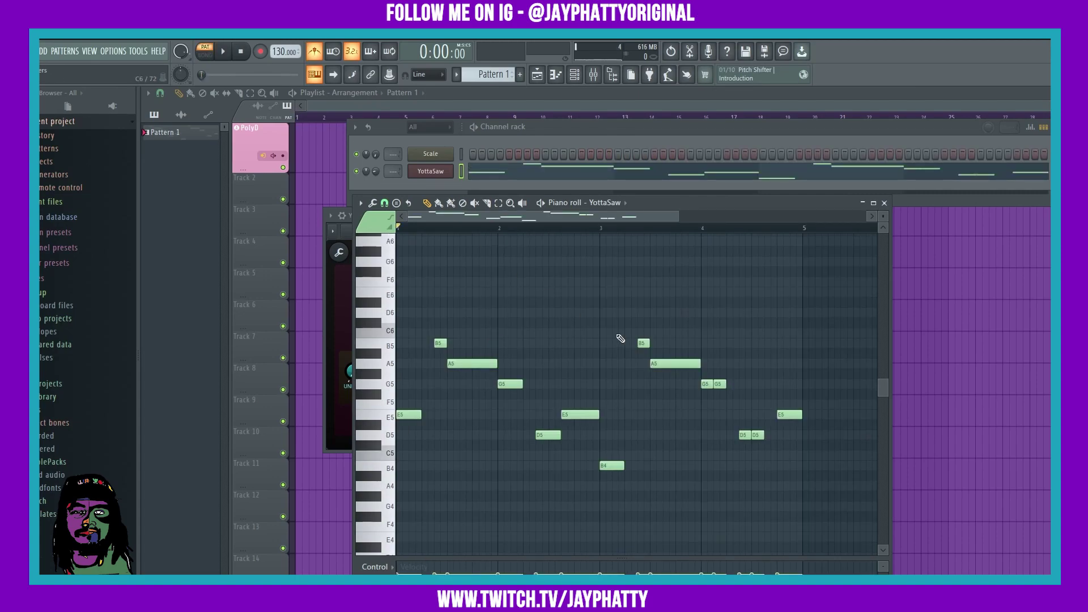
key(space)
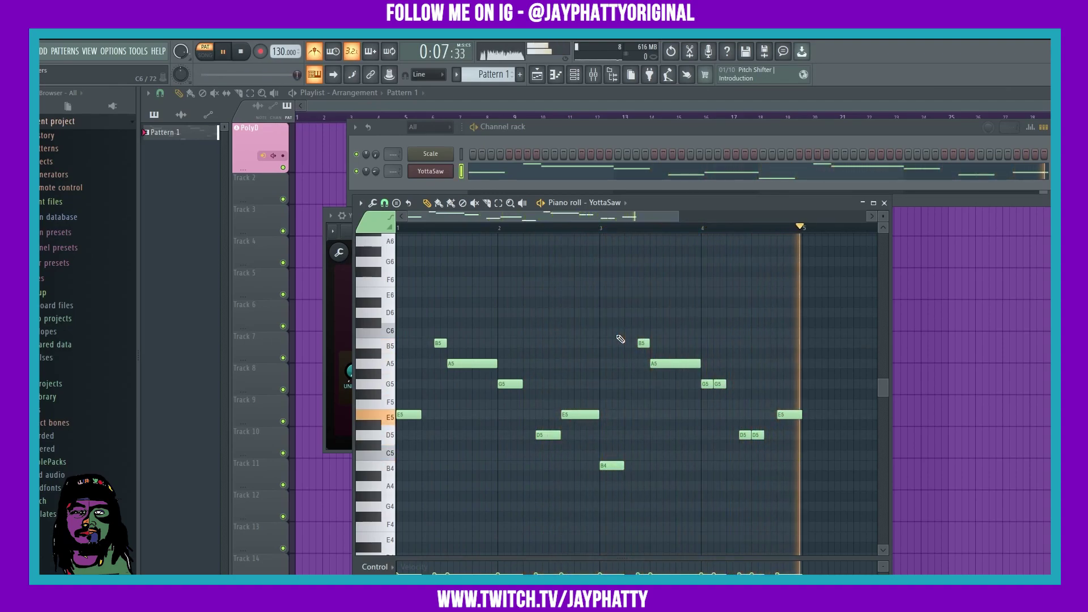
key(space)
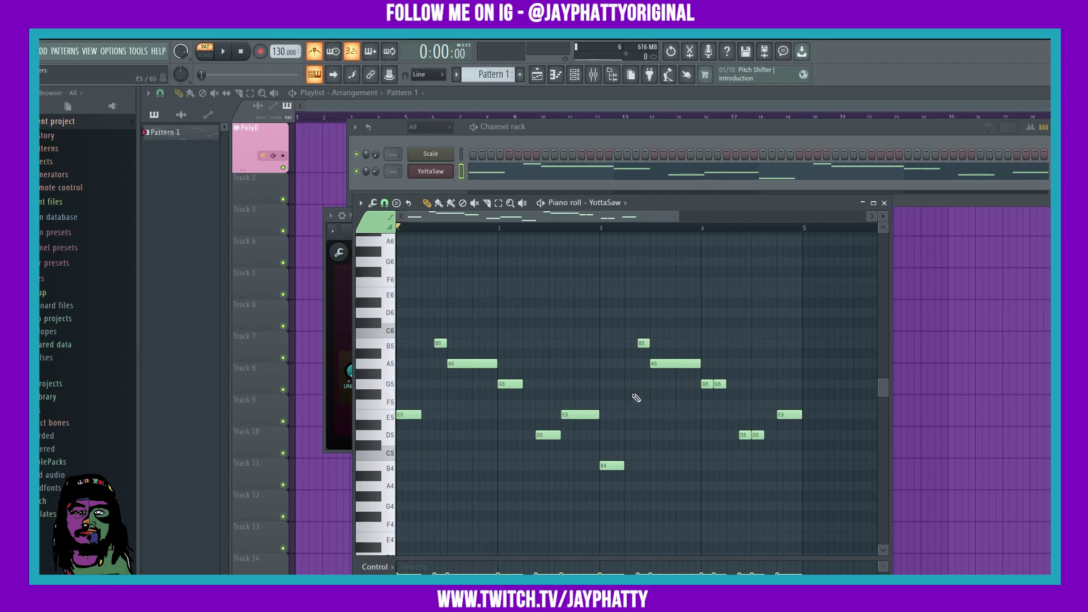
Step: Show YottaSaw's Patcher Map view in an enlarged, zoomed-in window
click(430, 172)
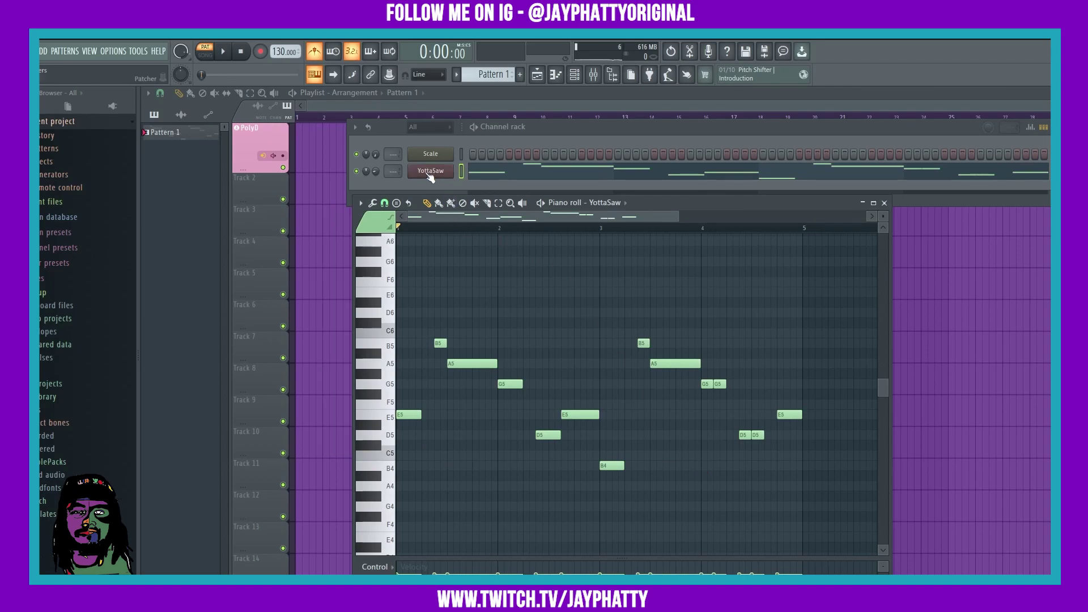
click(363, 232)
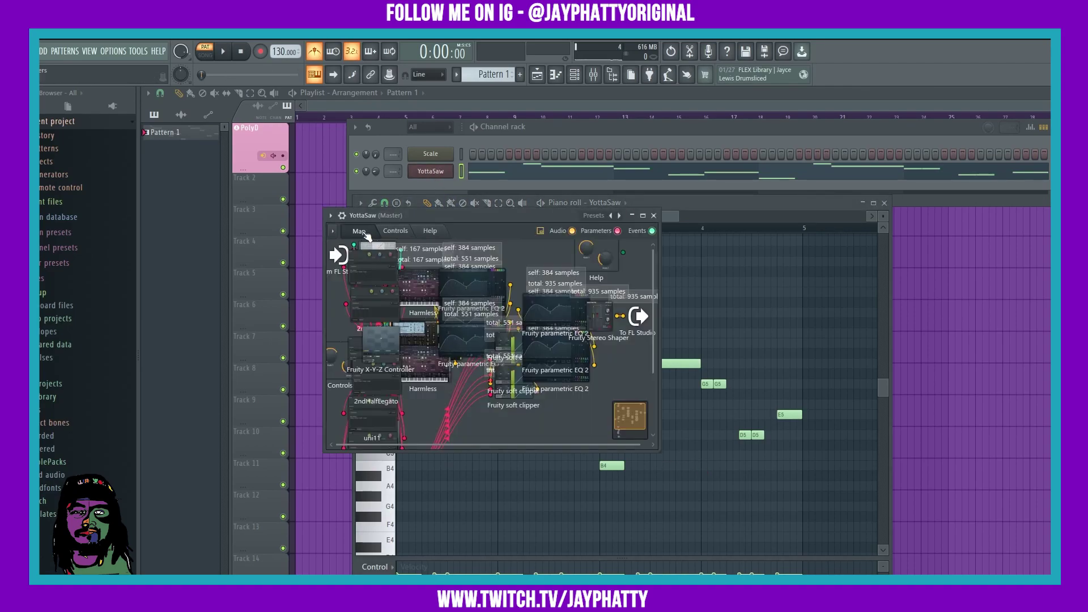
drag(658, 452, 1048, 573)
scroll(848, 497, up, 4)
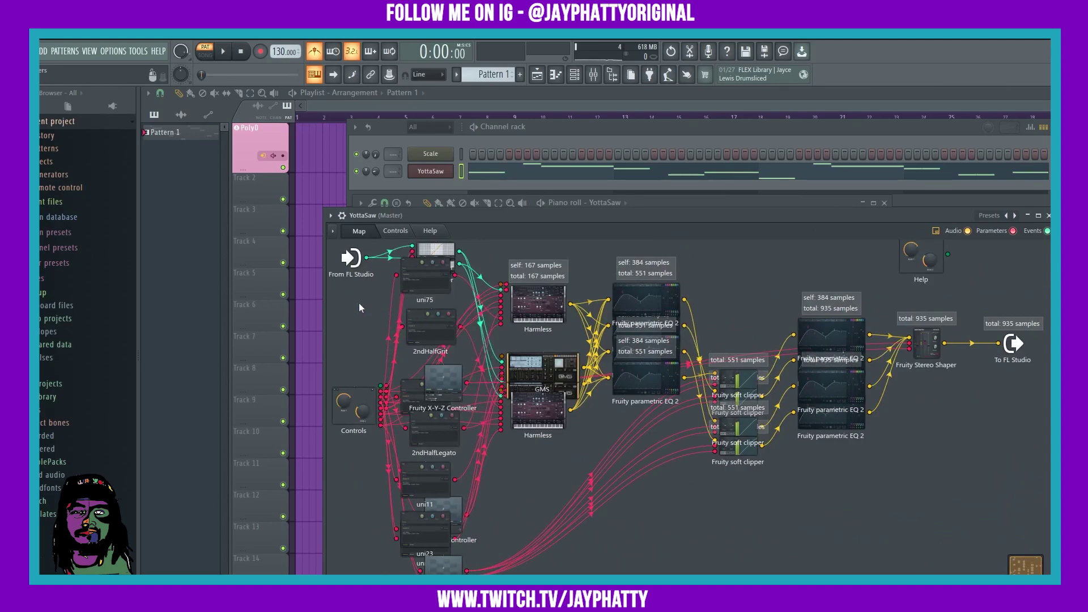
scroll(358, 304, up, 2)
scroll(358, 308, up, 2)
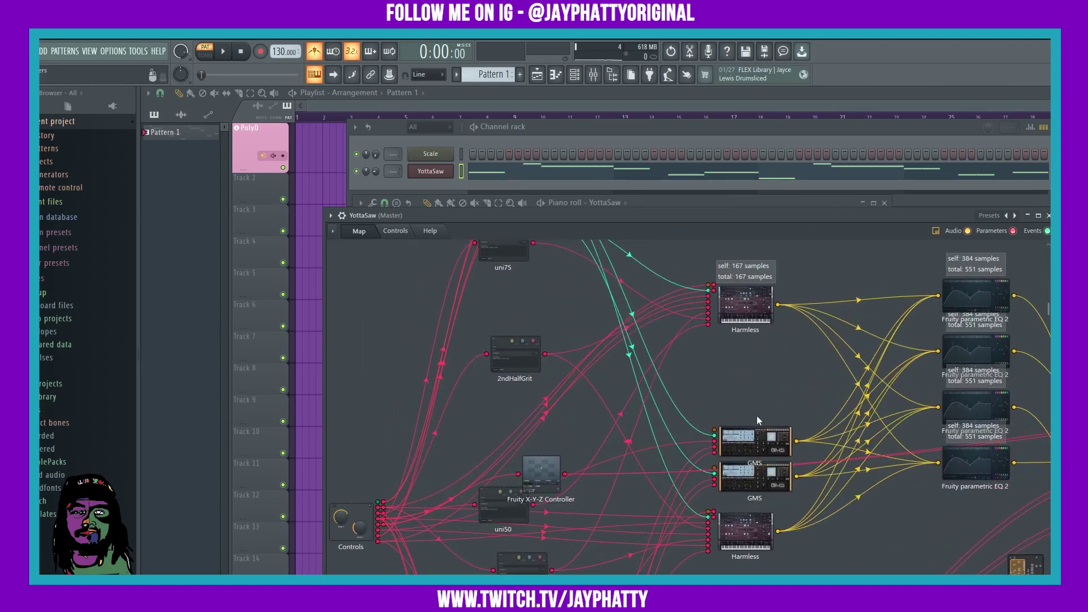
drag(1048, 315, 1048, 255)
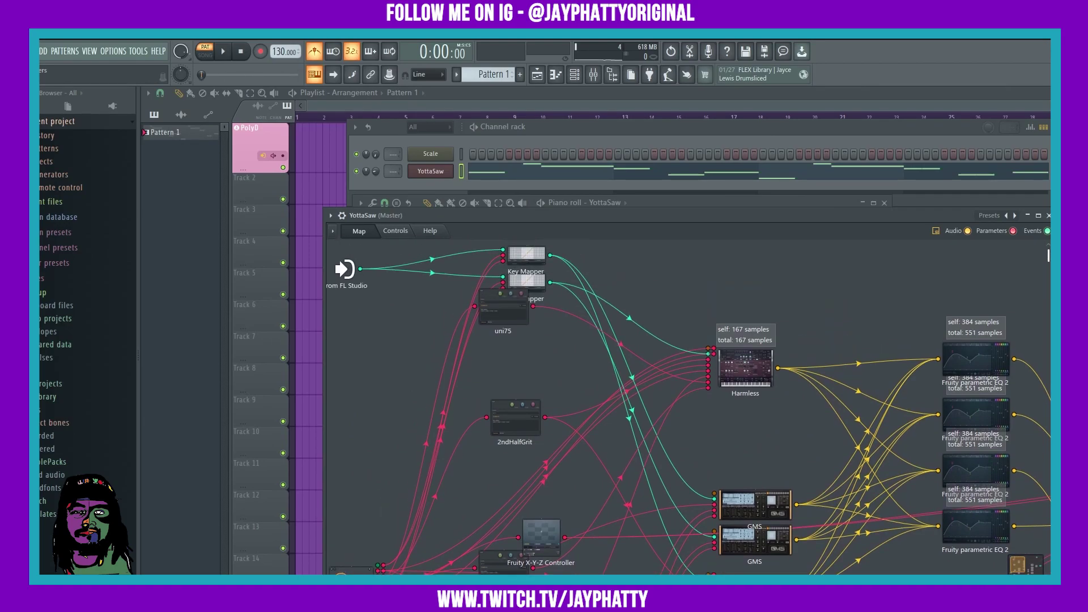
Step: Drag both Key Mapper nodes to the left edge of the map
drag(526, 258, 400, 310)
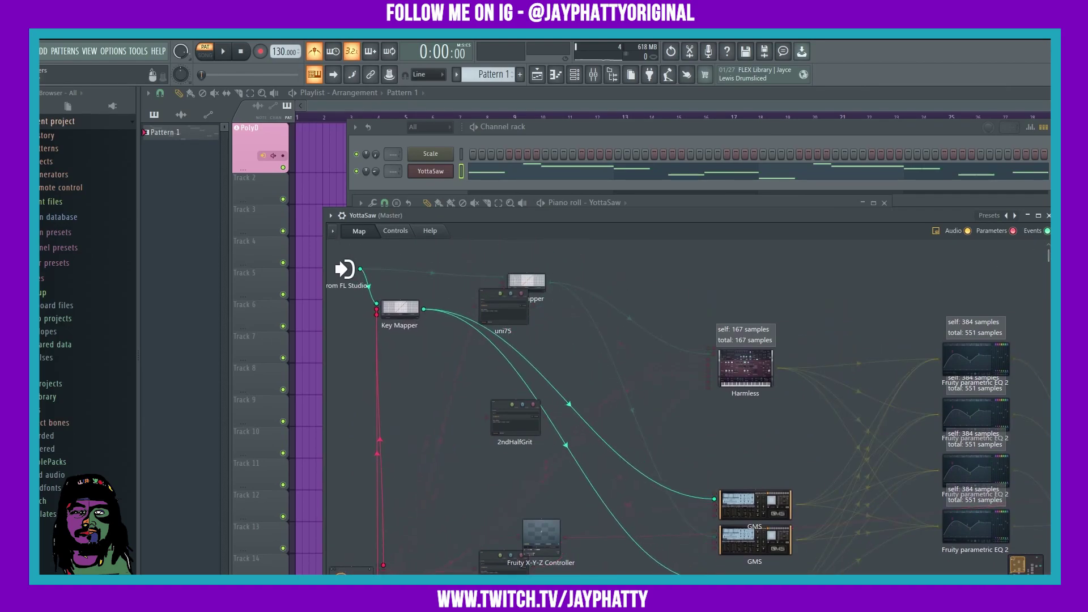
drag(519, 283, 475, 311)
scroll(385, 292, down, 2)
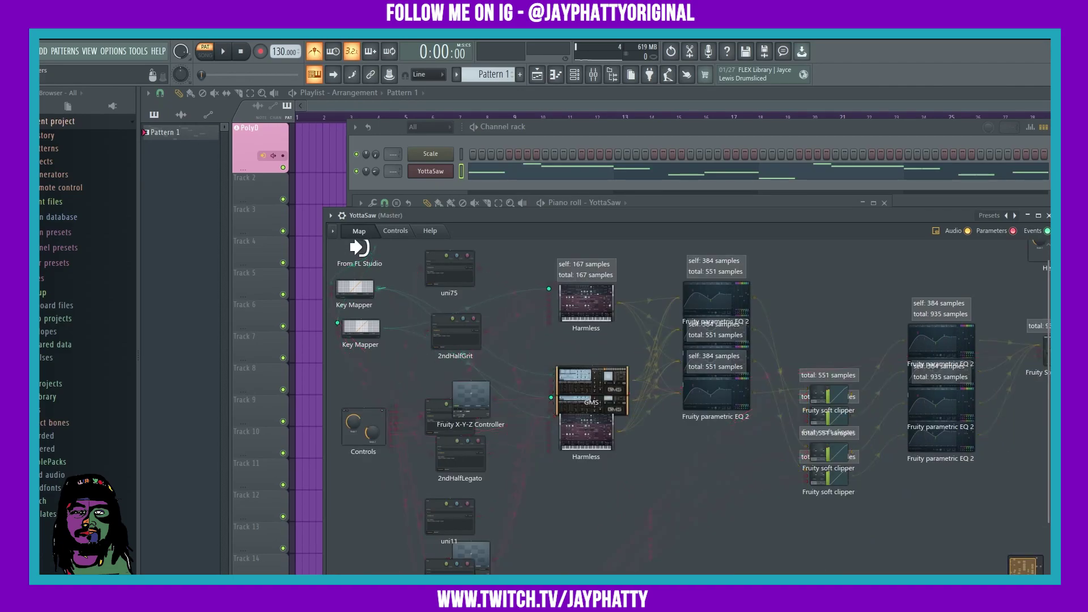
drag(384, 292, 1003, 351)
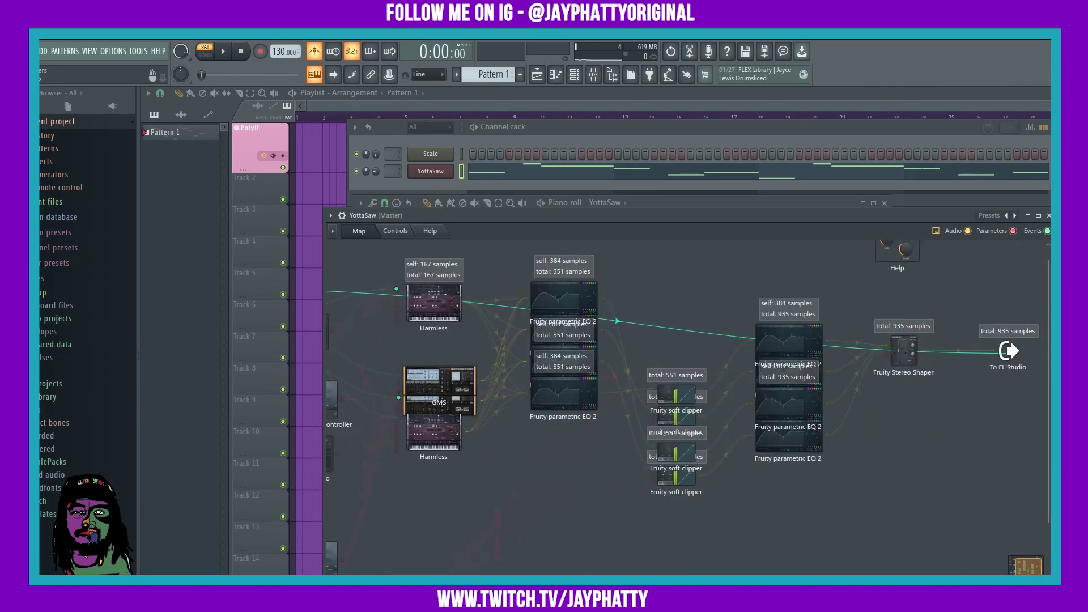
Step: Set the Patcher MIDI port to 0 and trace the lower Key Mapper's cables to the FL Studio output
click(1008, 351)
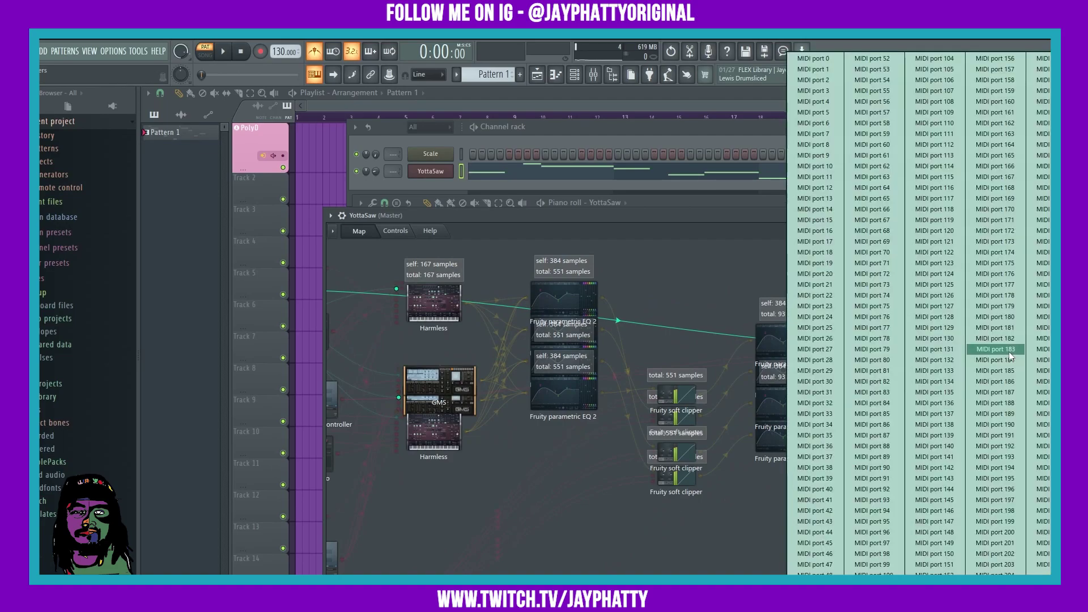
click(803, 61)
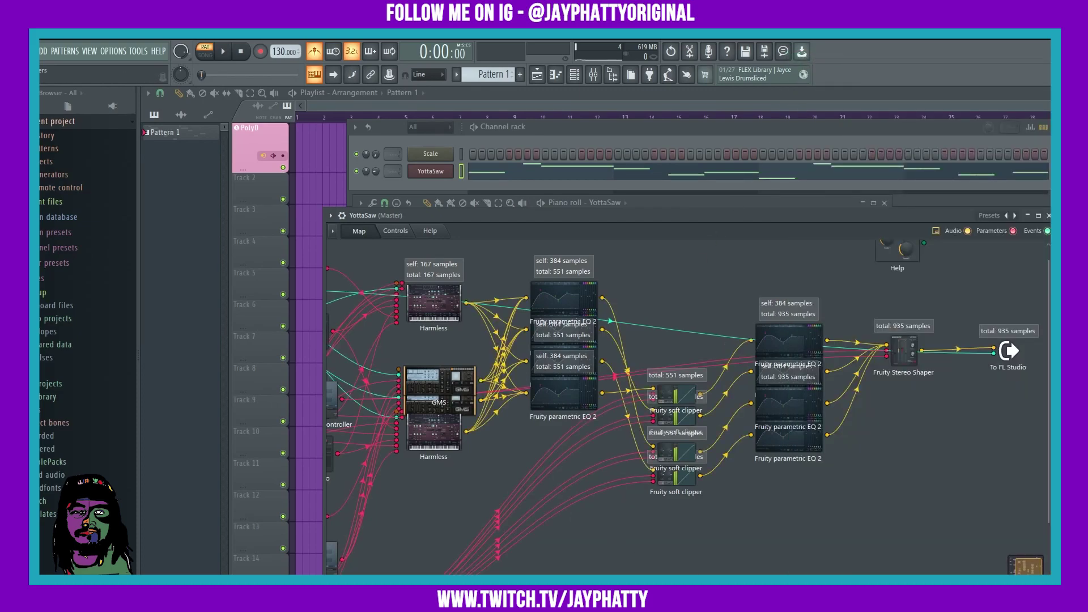
scroll(391, 317, left, 5)
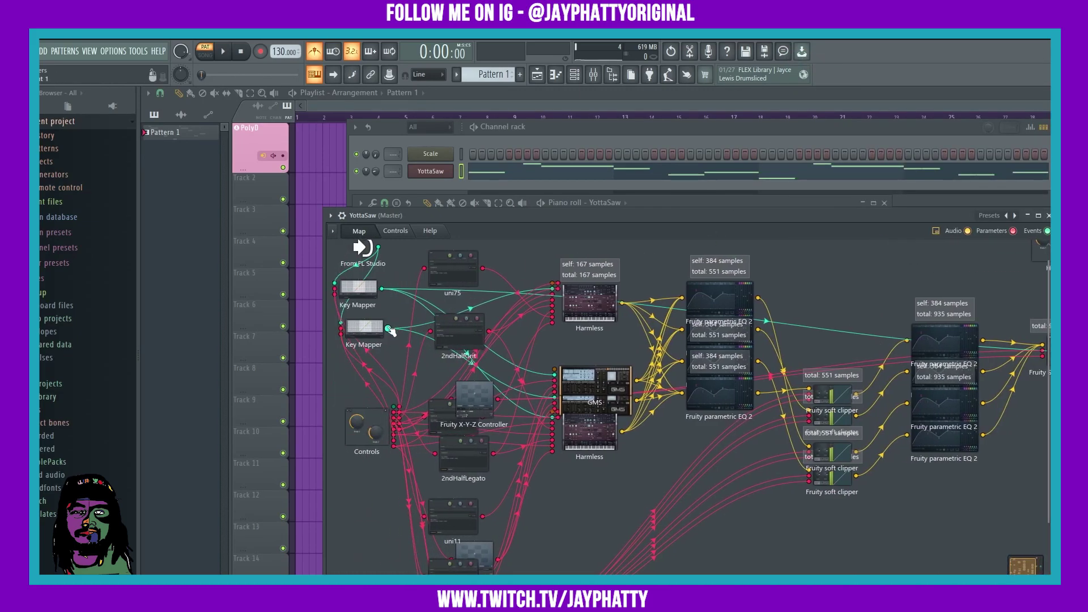
click(365, 326)
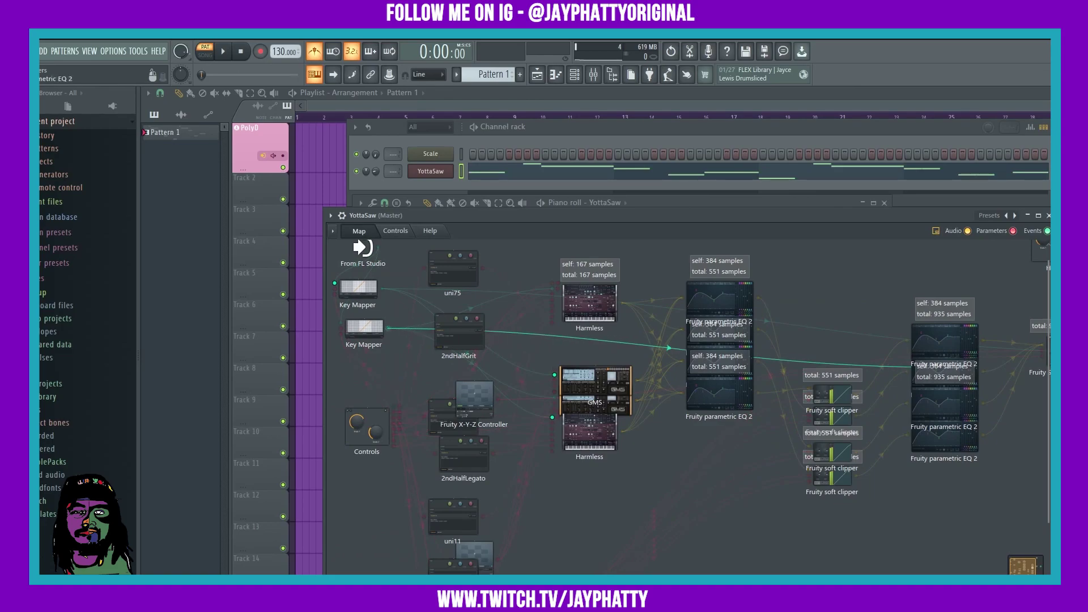
scroll(688, 368, right, 5)
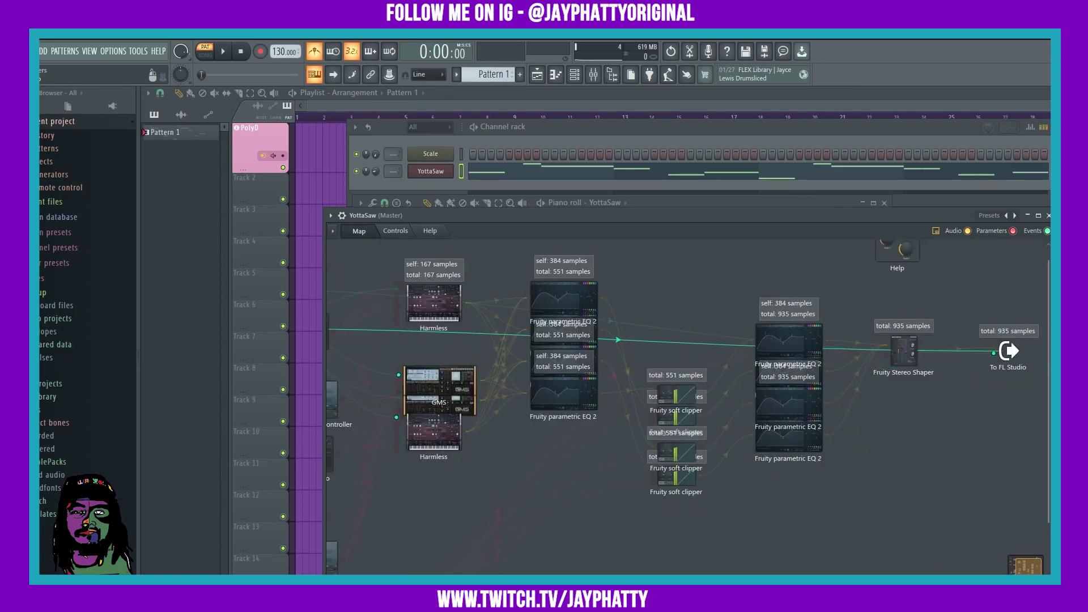
click(1000, 356)
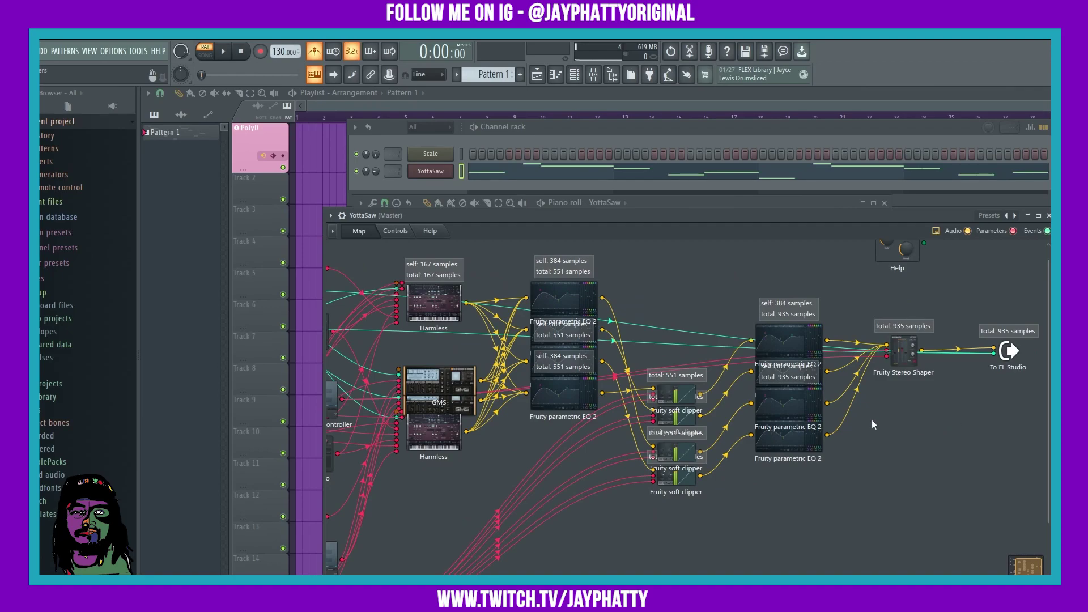
Step: Burn YottaSaw's MIDI output to the current pattern and dismiss the reset prompt
key(Escape)
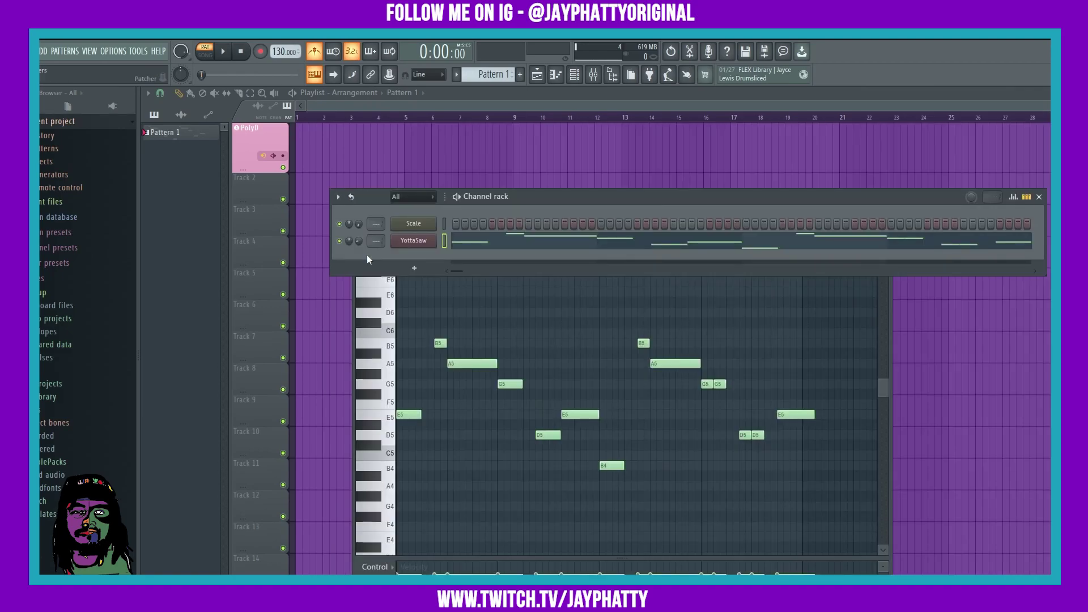
right_click(414, 243)
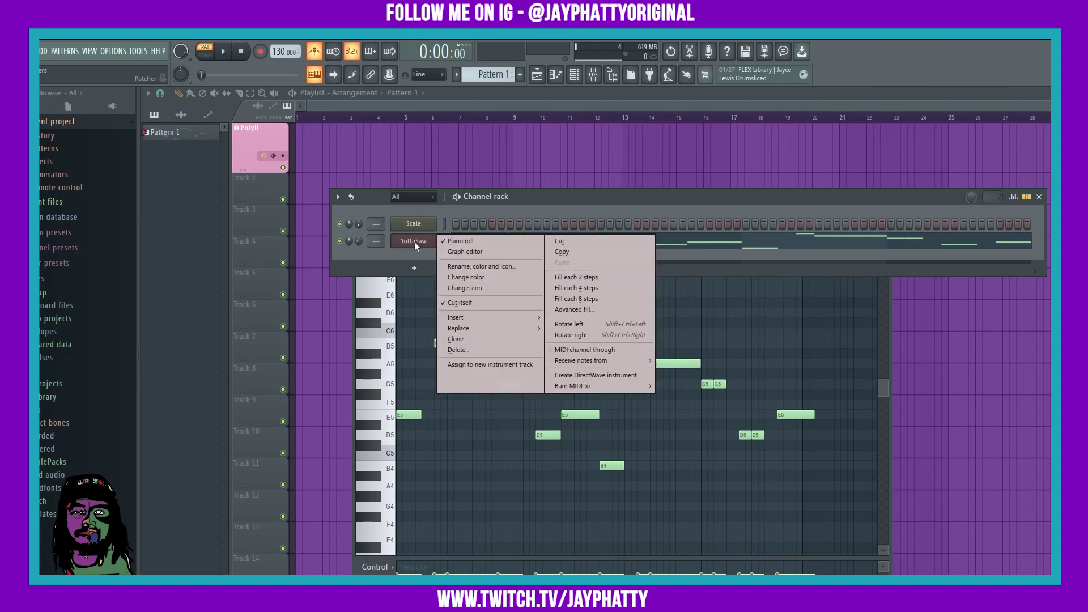
mouse_move(611, 388)
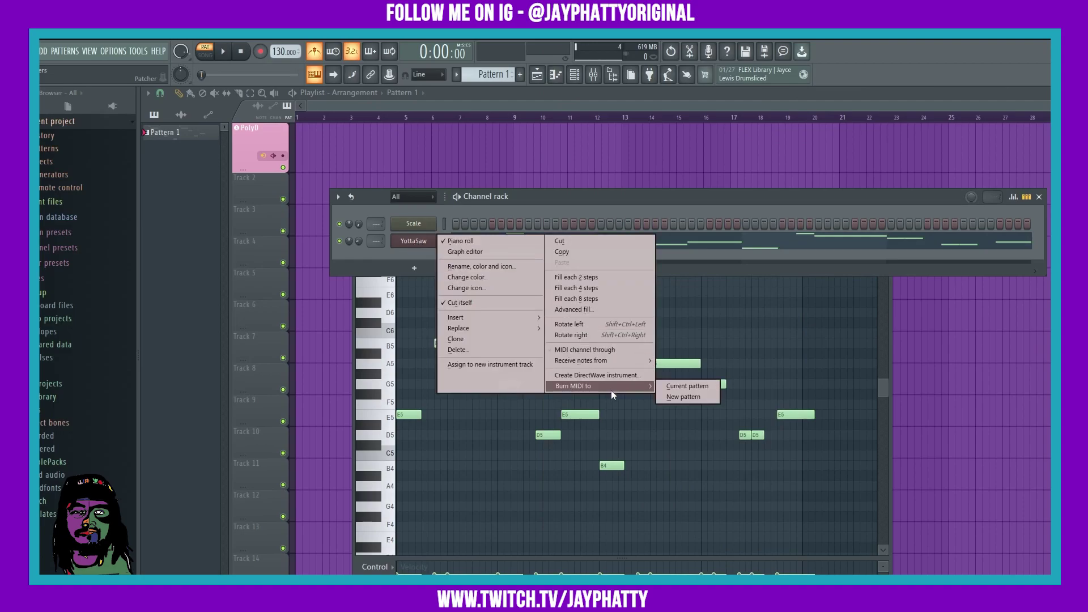
click(677, 389)
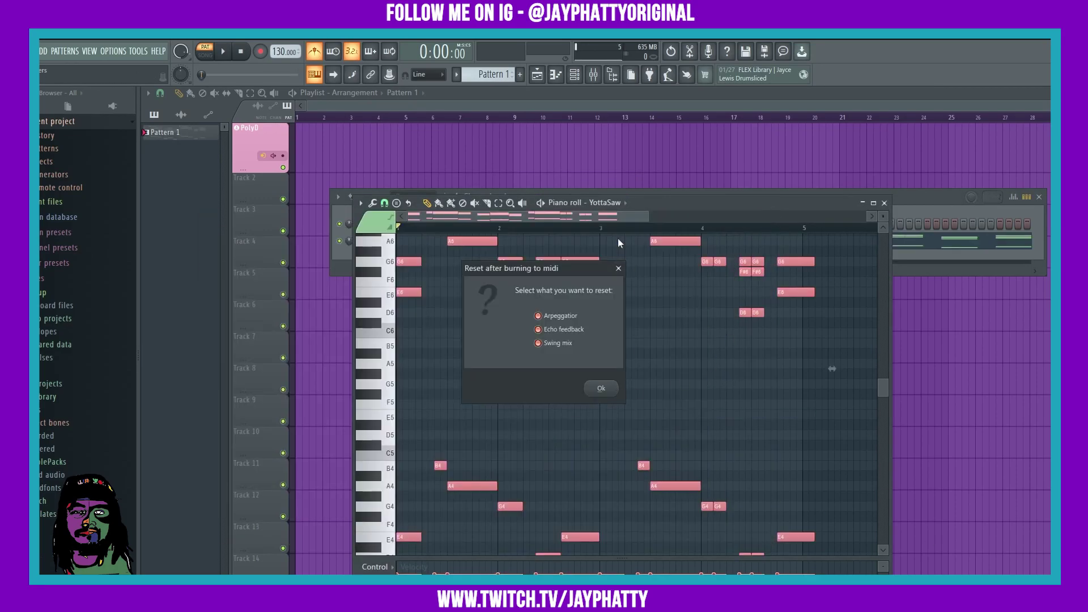
click(618, 268)
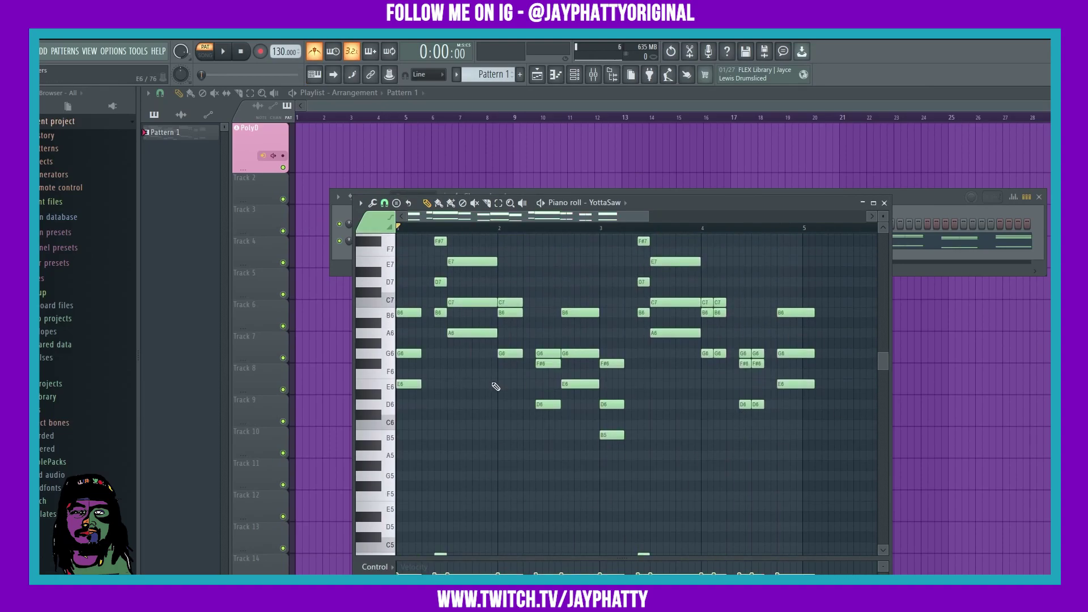
scroll(496, 387, down, 4)
scroll(724, 327, up, 2)
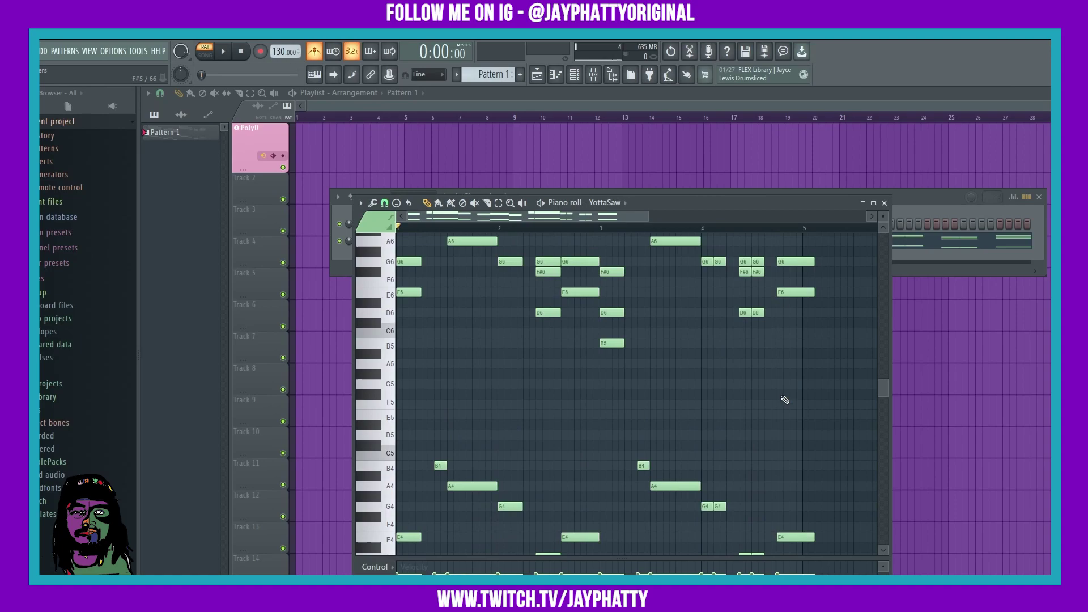
Step: Slice the notes at bar 5 and delete the leftover G6 and E4 pieces
key(c)
drag(823, 458, 802, 255)
right_click(808, 262)
right_click(808, 536)
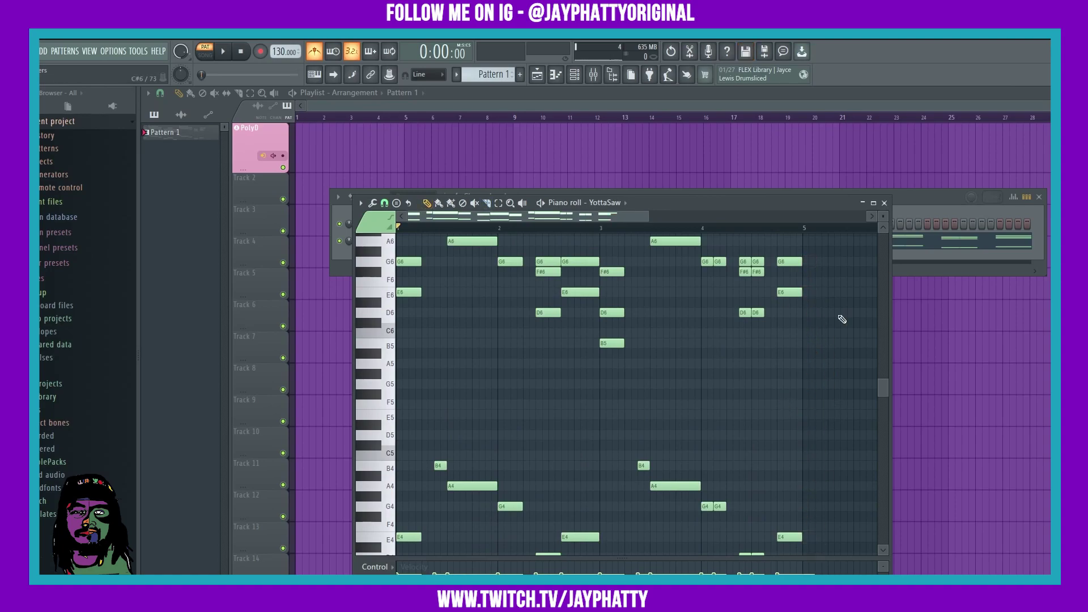
click(884, 202)
Step: Add an Omnisphere channel with the burned chord notes and play the progression through
click(414, 268)
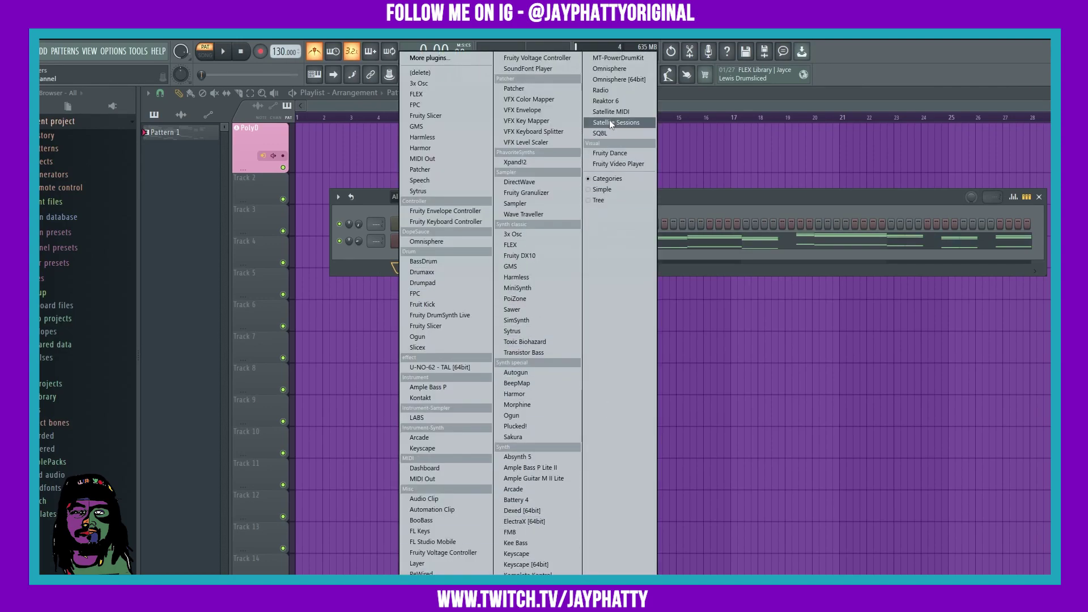
click(488, 336)
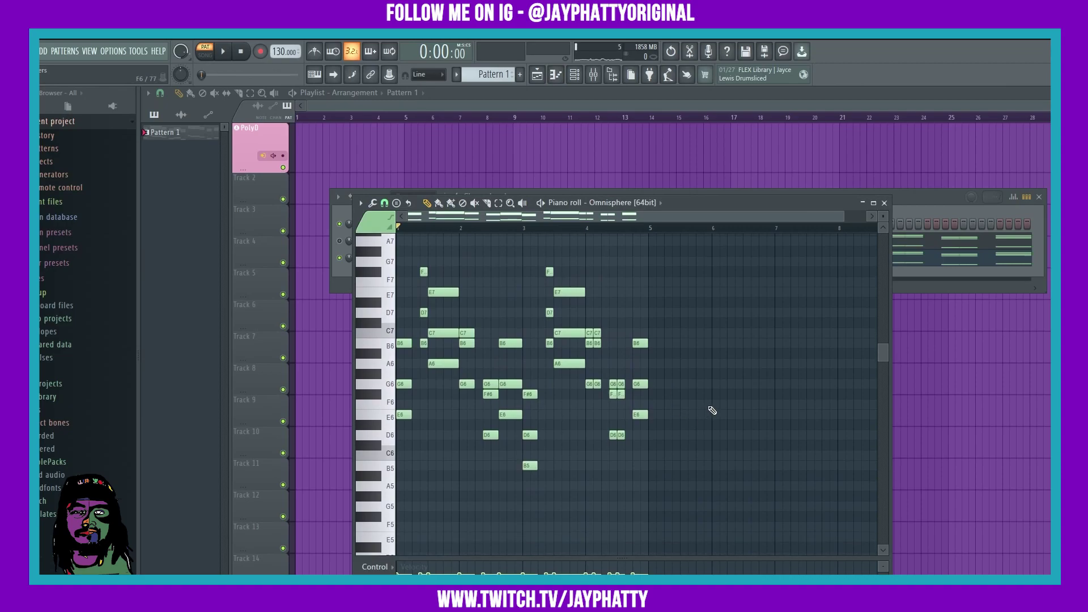
key(space)
scroll(712, 410, up, 3)
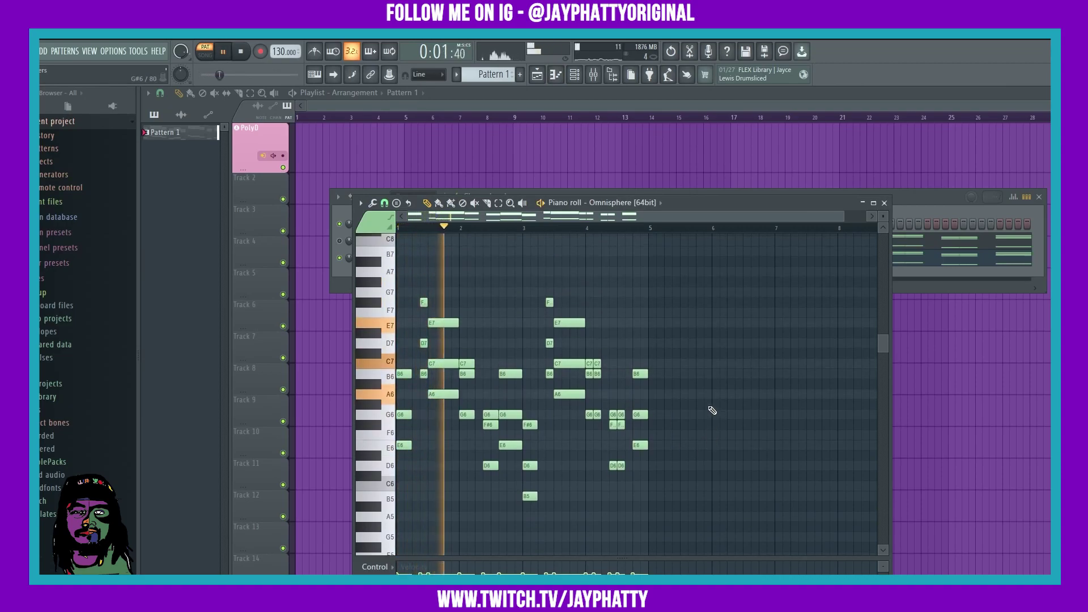
scroll(712, 410, down, 1)
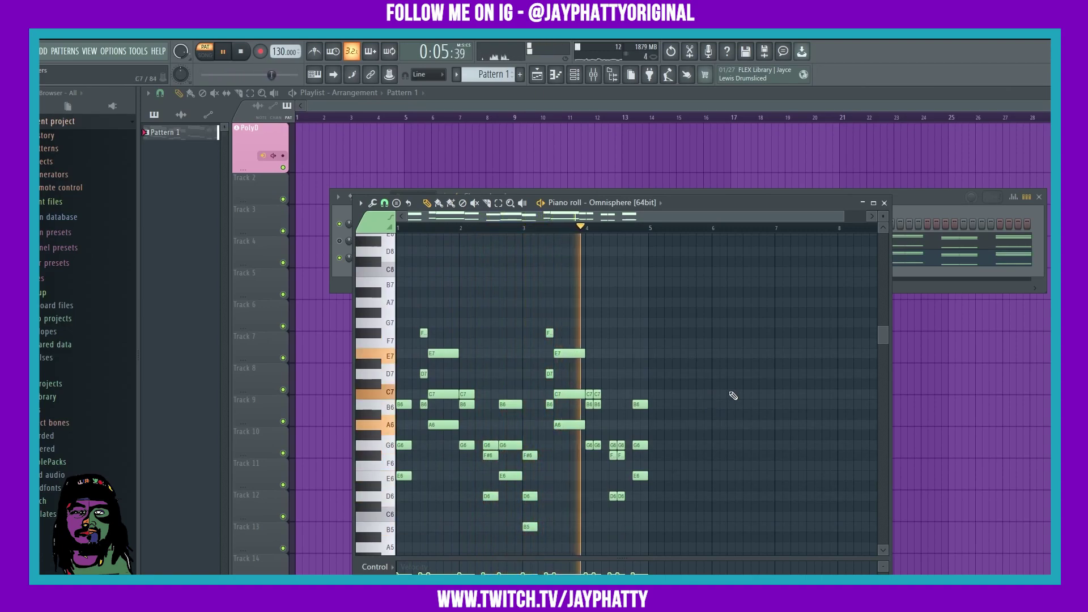
scroll(730, 395, up, 2)
scroll(731, 395, down, 3)
key(space)
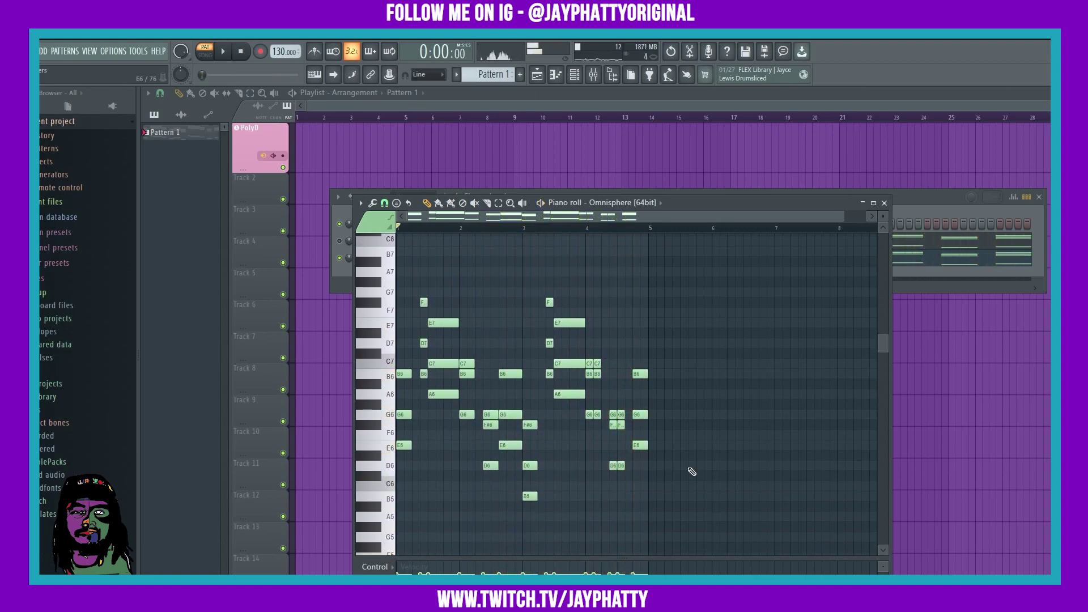
Step: Select all notes and duplicate the progression with Ctrl+B so it repeats from bar 5
key(ctrl+a)
key(ctrl+b)
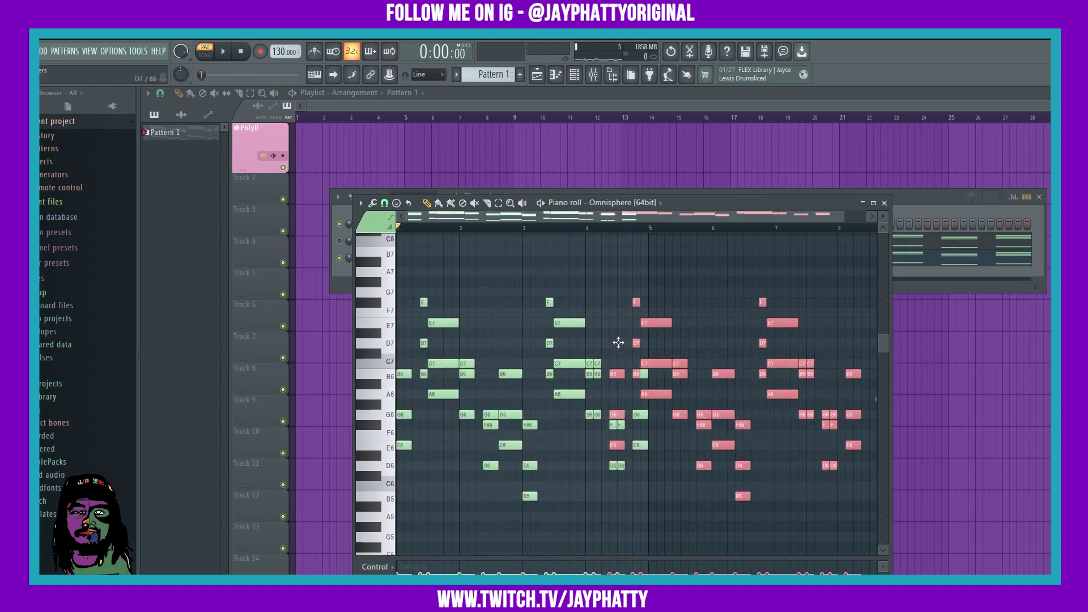
scroll(658, 340, up, 2)
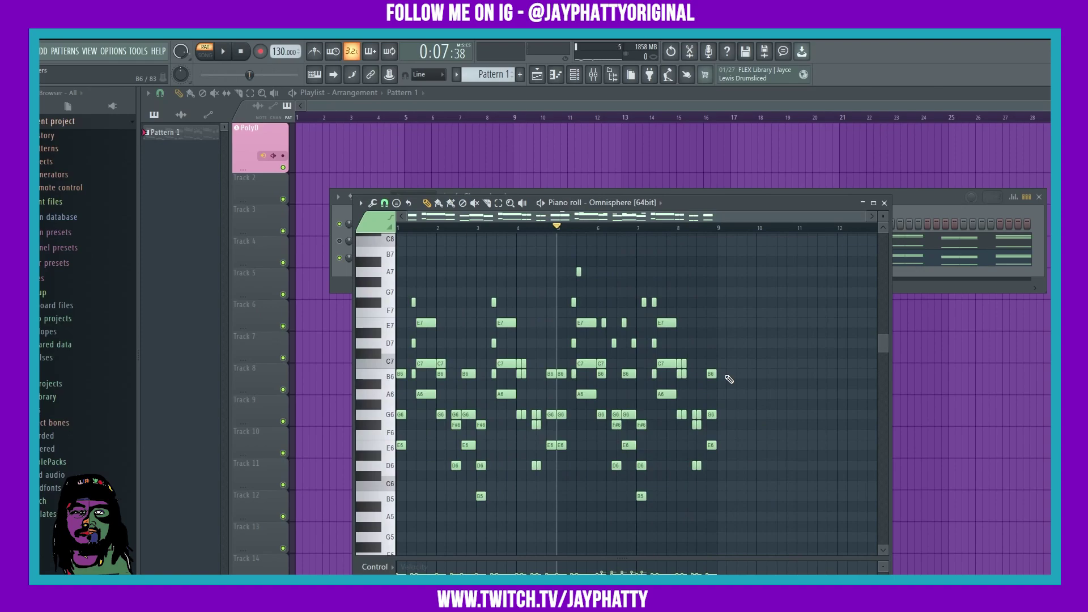
Step: Play back the eight-bar progression, toggling the metronome on and then off
key(space)
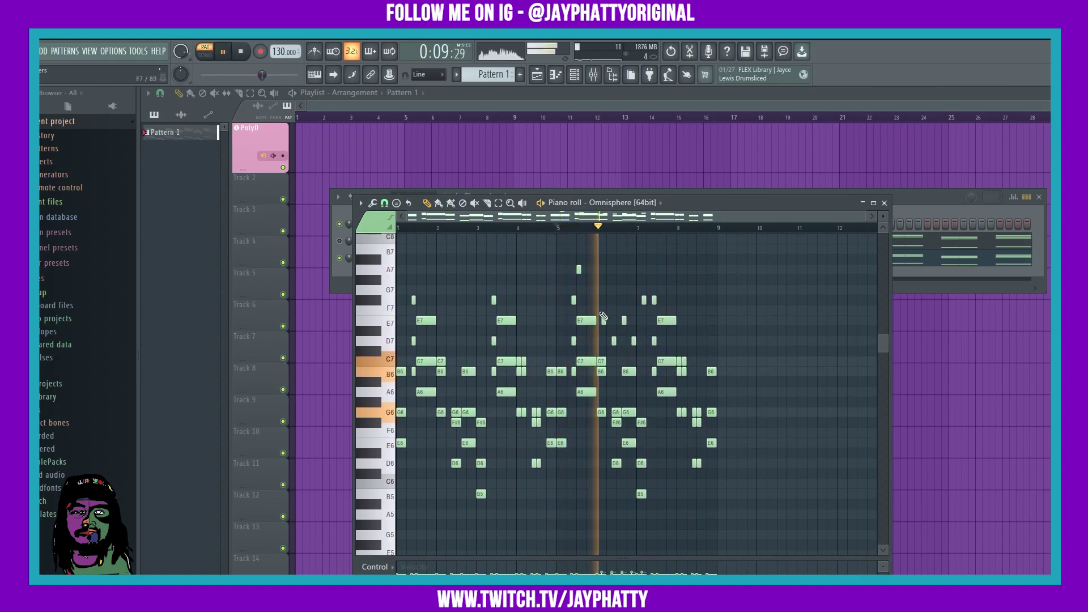
scroll(728, 427, down, 3)
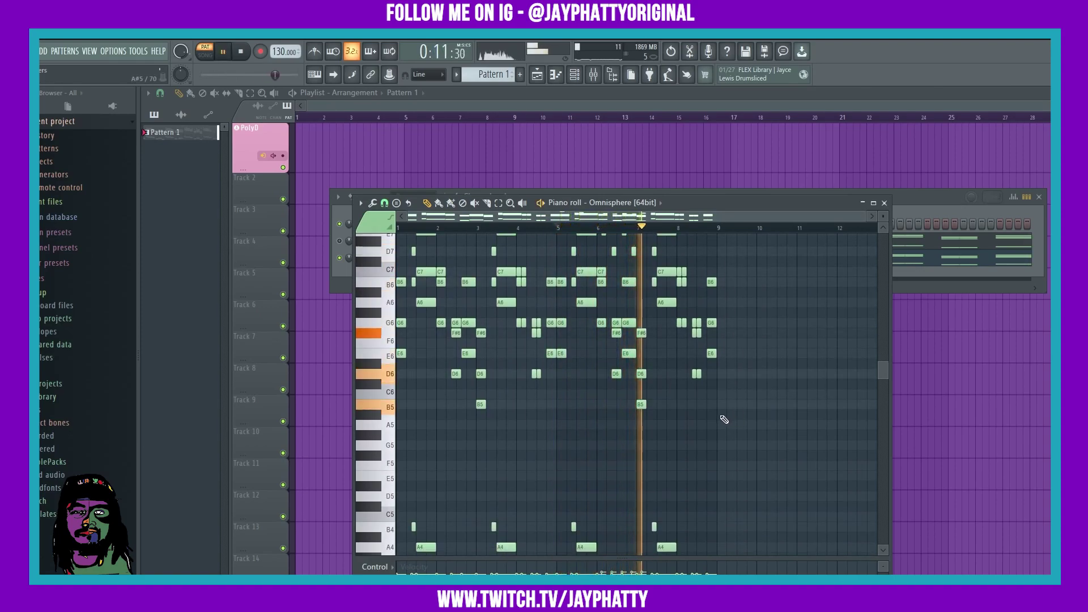
scroll(724, 419, down, 1)
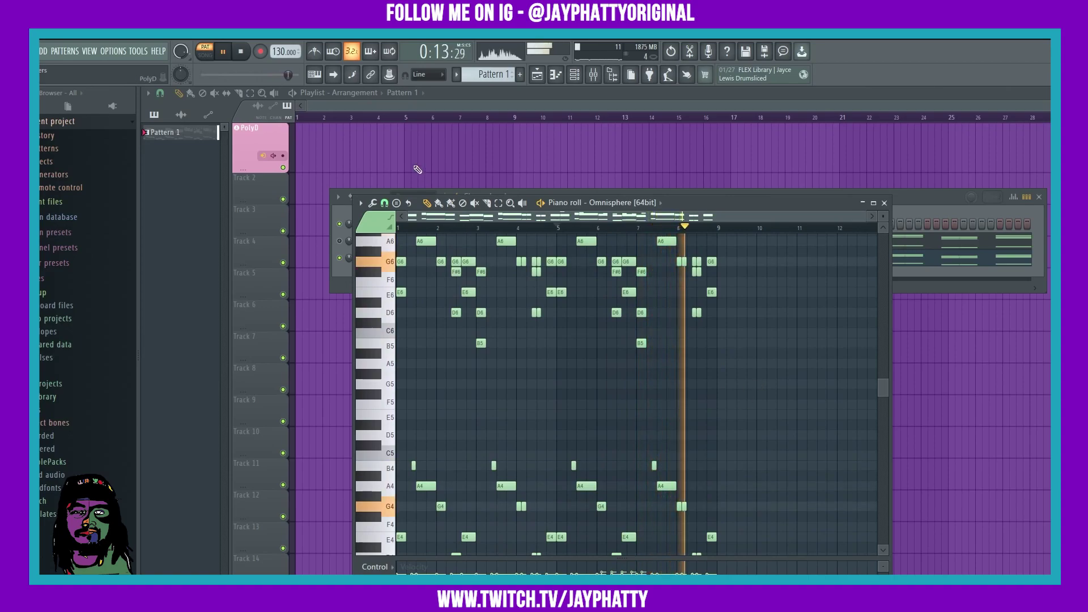
click(315, 51)
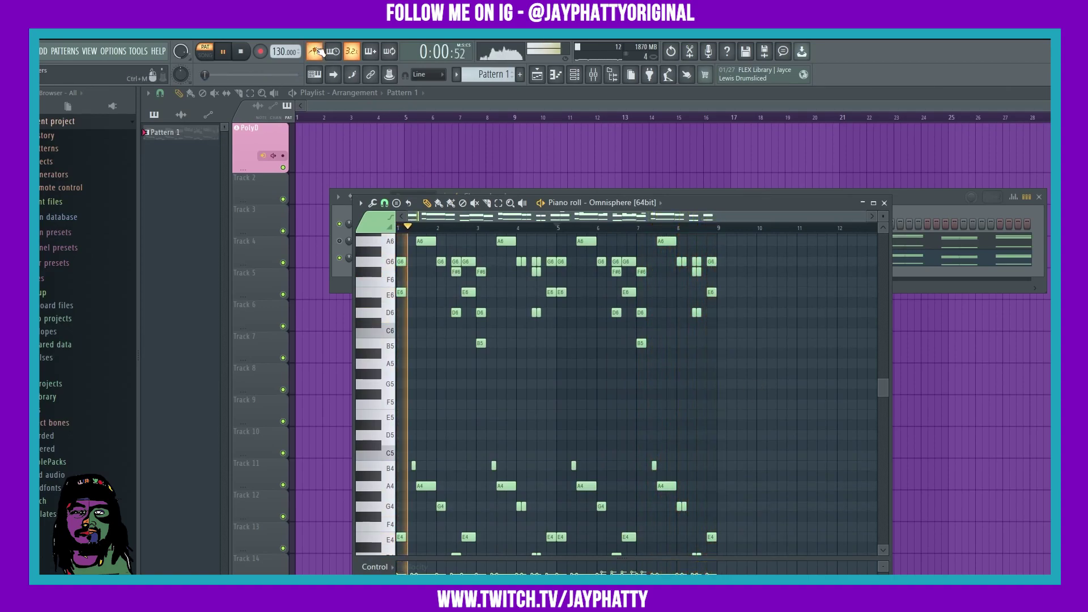
click(317, 52)
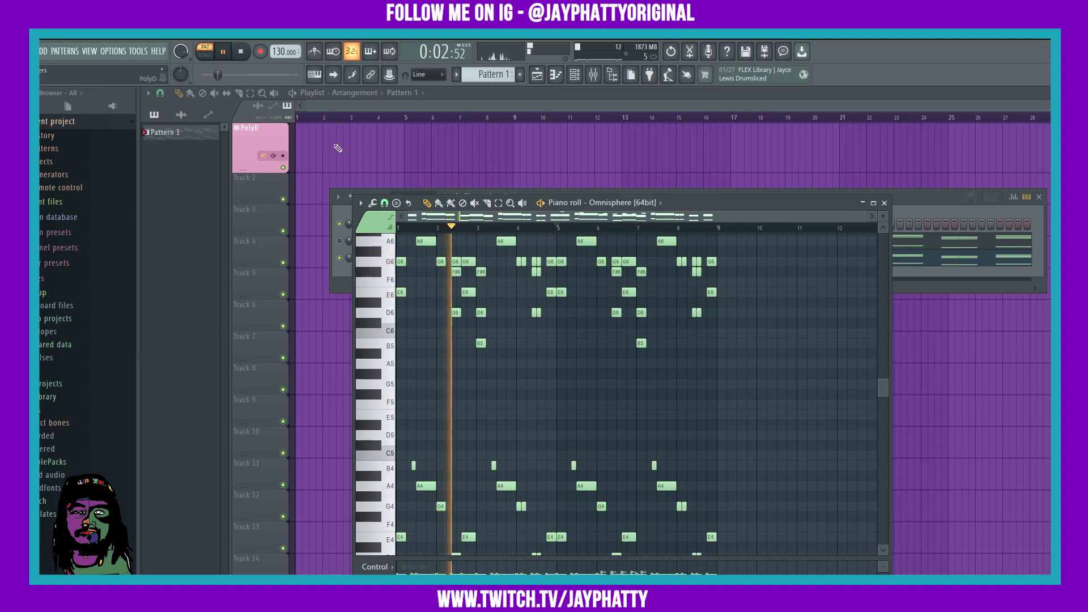